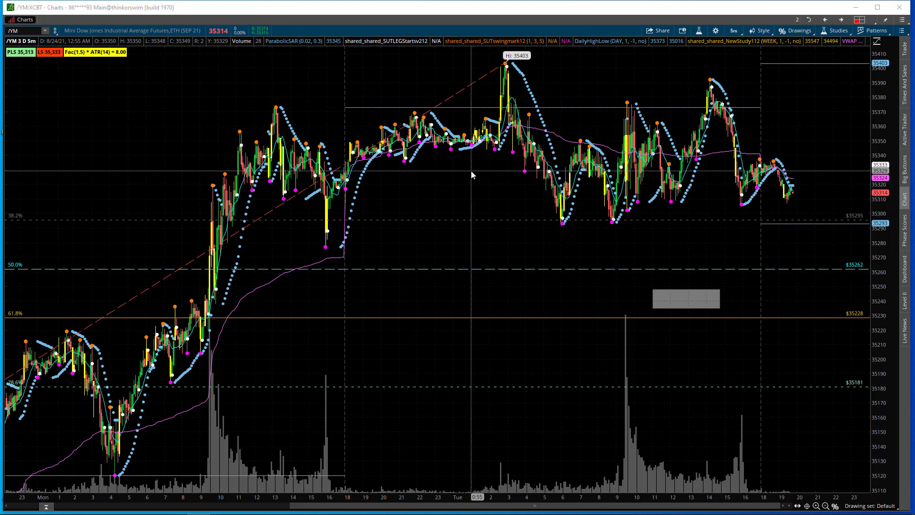
Switch the chart back to the /ES symbol and set its time frame to 3 M : 1D.
click(833, 20)
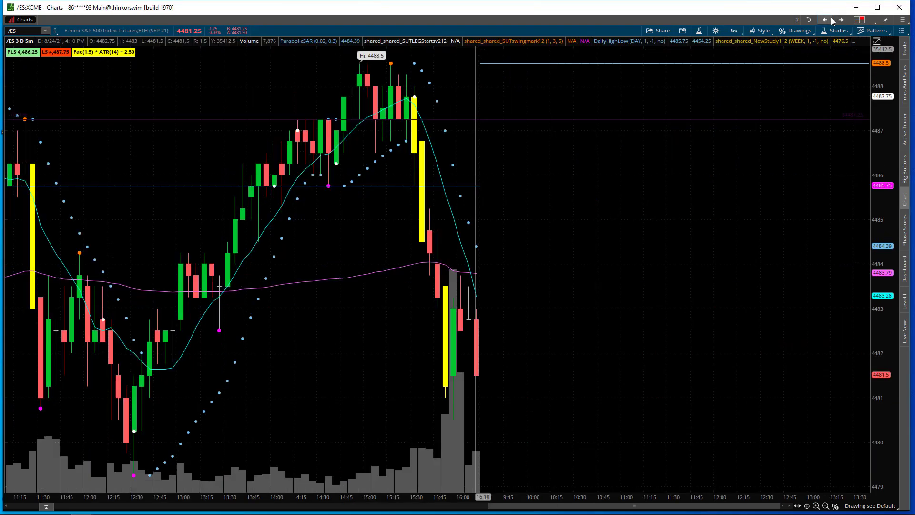
click(734, 30)
click(697, 191)
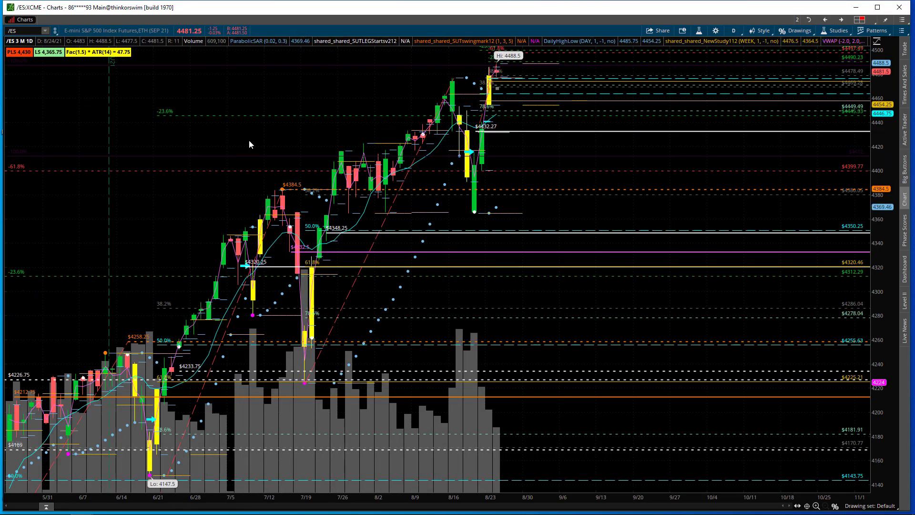
Load the "blank" drawing set and clear all drawings from it.
click(868, 506)
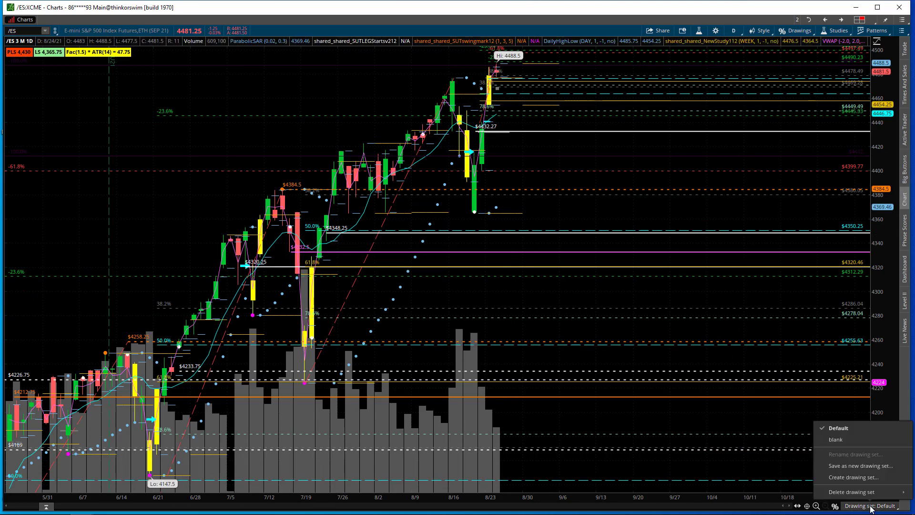
click(852, 444)
right_click(454, 287)
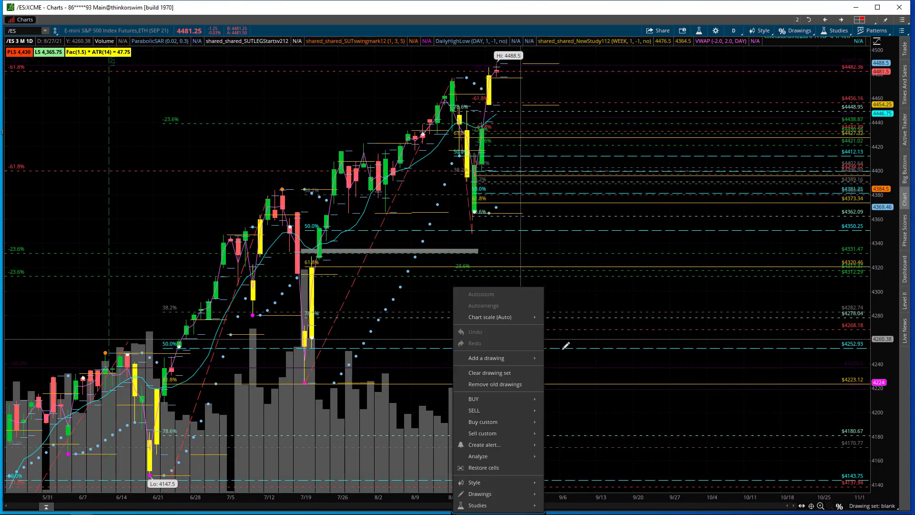
click(526, 373)
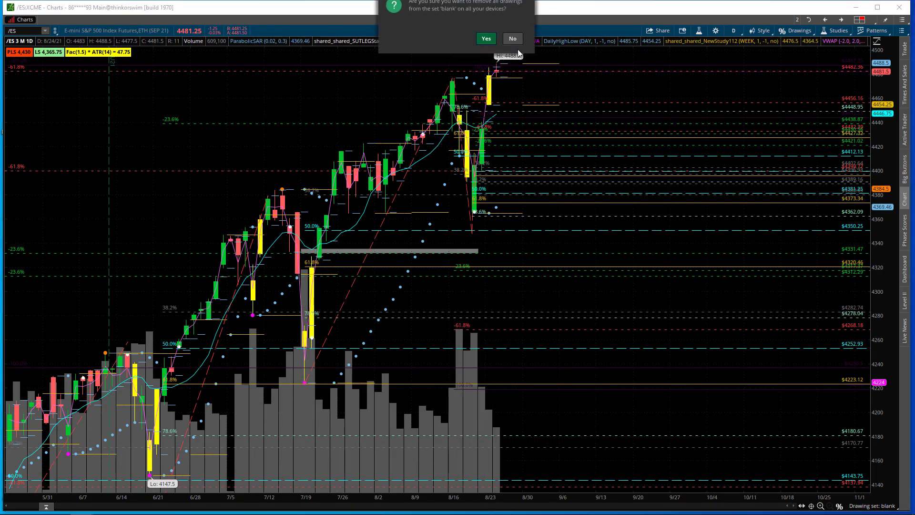
click(487, 46)
Turn on the extended-hours trading session and hide the studies on the chart.
click(761, 33)
click(728, 169)
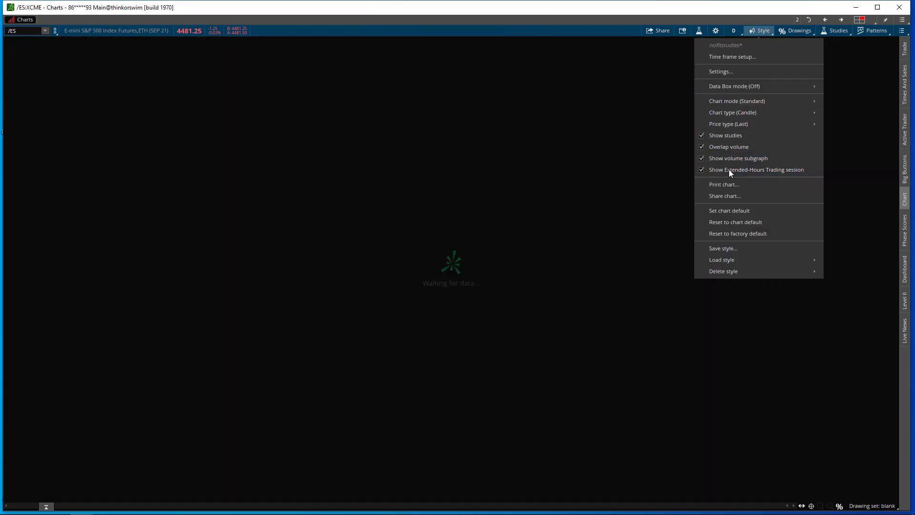
click(726, 136)
click(319, 122)
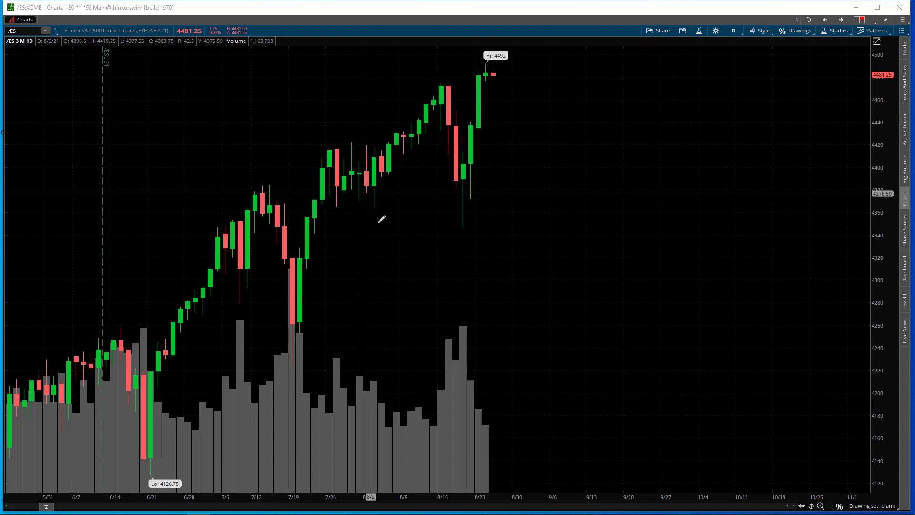
Search the studies for "atr", add the ATR study as a lower study and apply it.
click(836, 31)
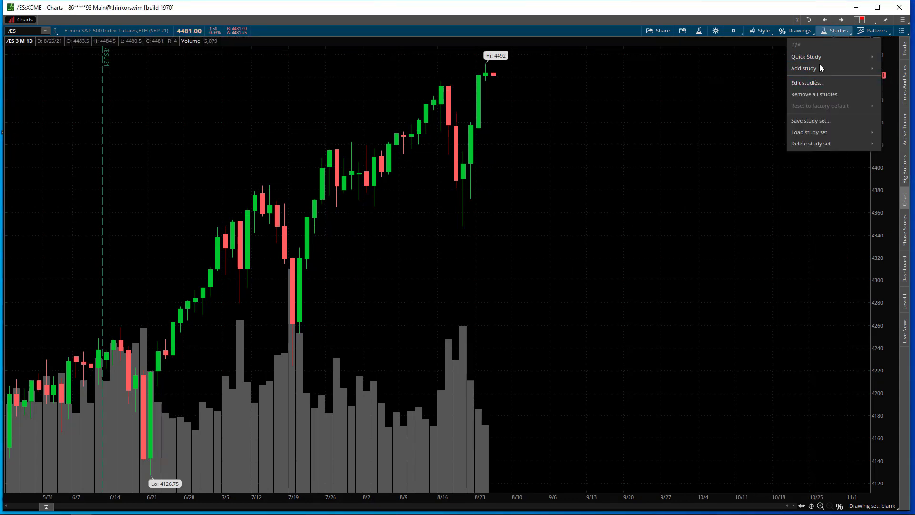
click(814, 82)
text(atr)
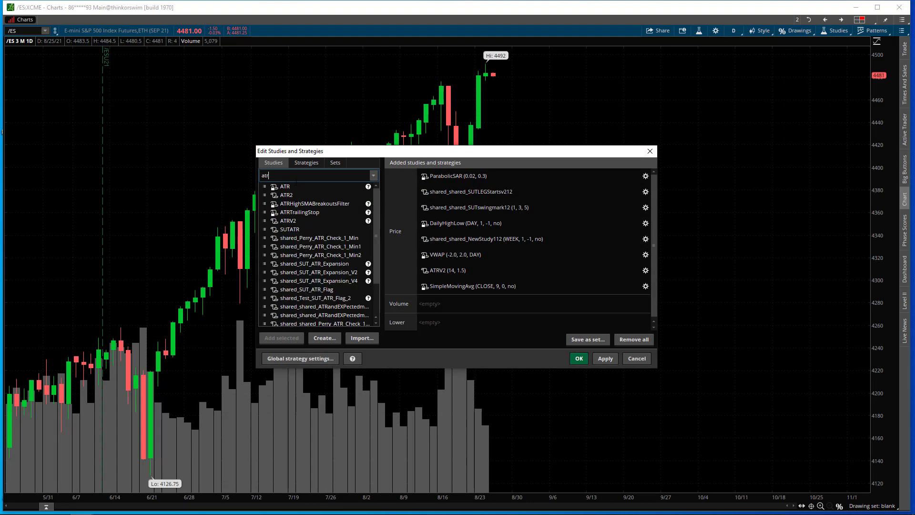
click(297, 187)
click(281, 337)
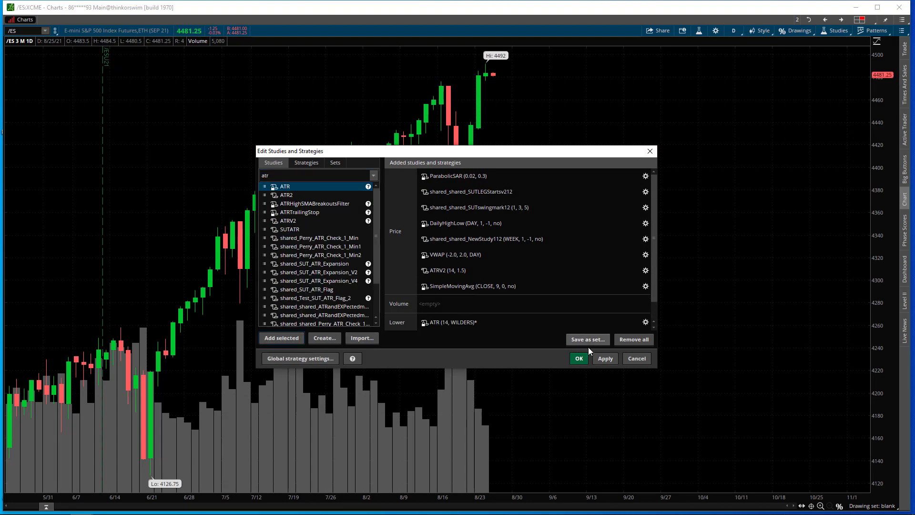
click(604, 359)
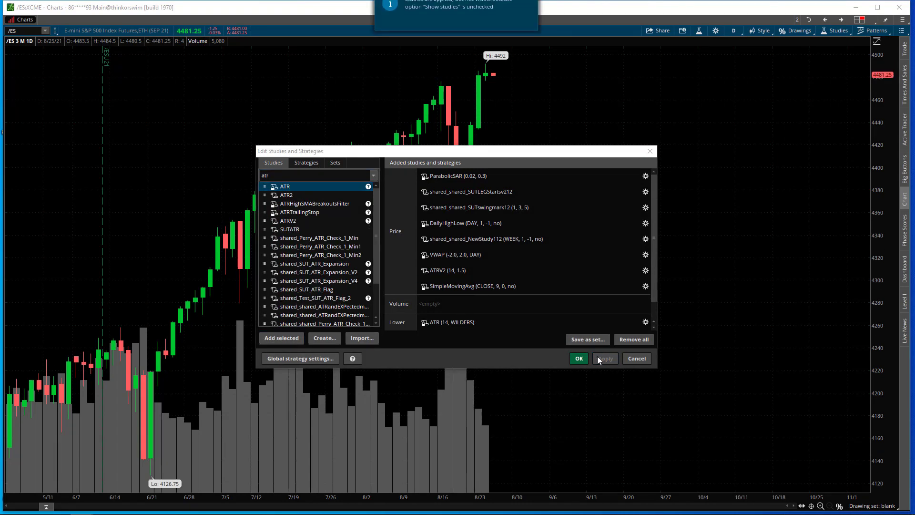
click(650, 152)
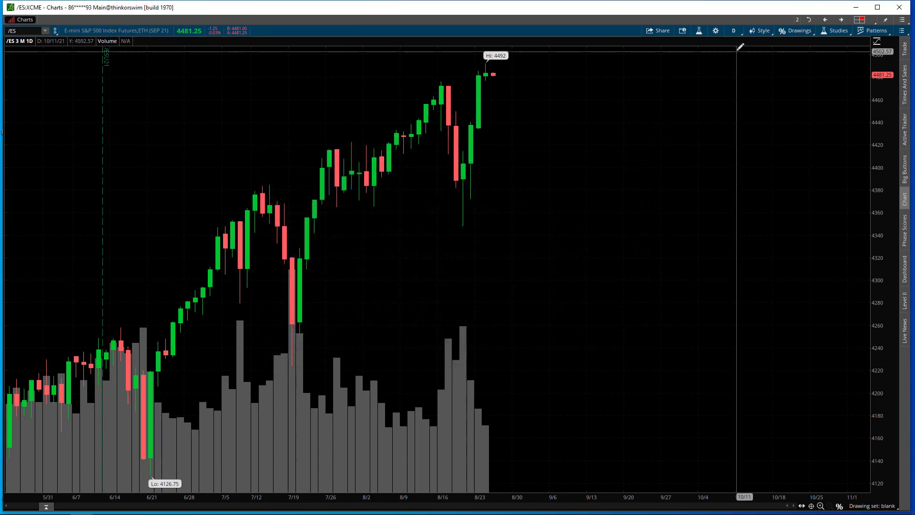
Show the studies on the chart again and load the ATR_EXP study set.
click(760, 30)
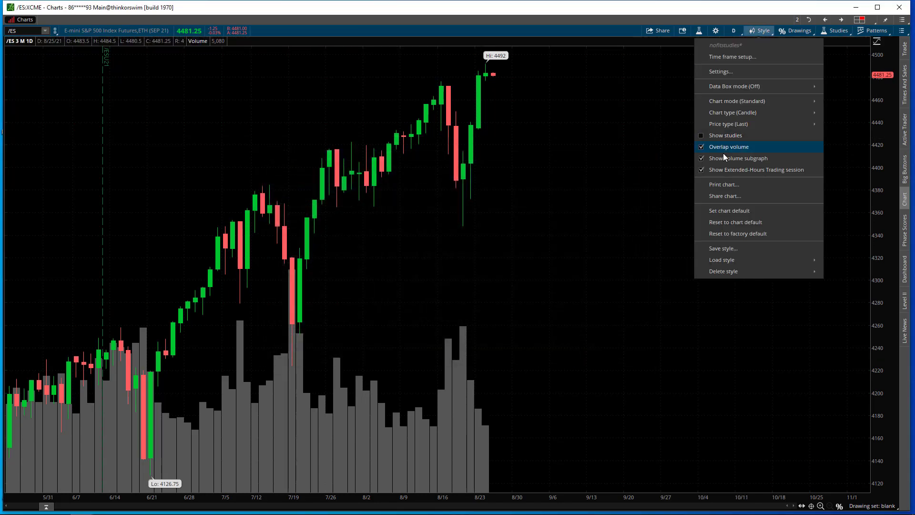
click(836, 30)
click(835, 30)
mouse_move(820, 132)
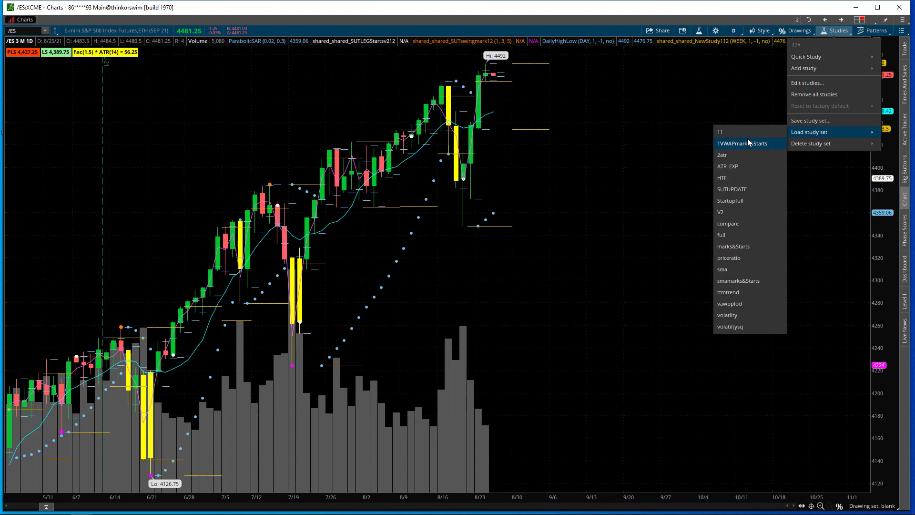
click(744, 164)
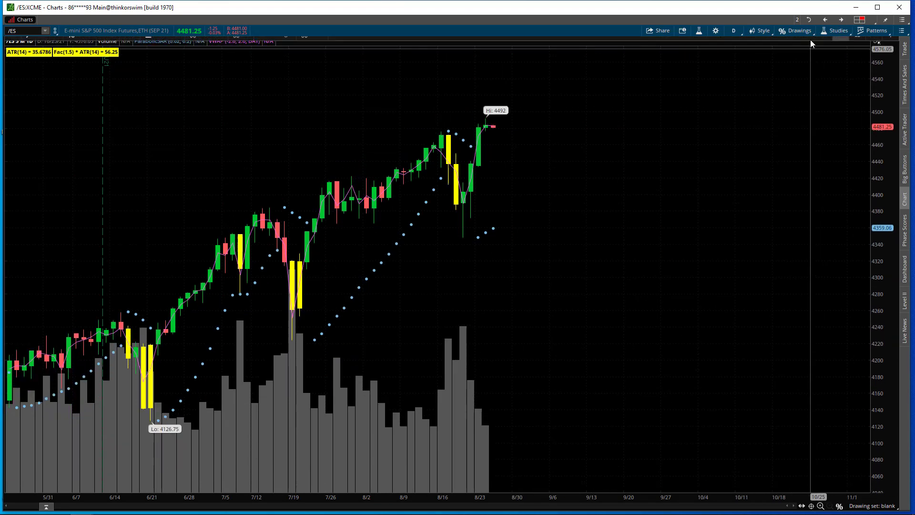
Search the studies for "atr" and add ATR (14, WILDERS) as a lower study below the price chart.
click(835, 30)
click(806, 69)
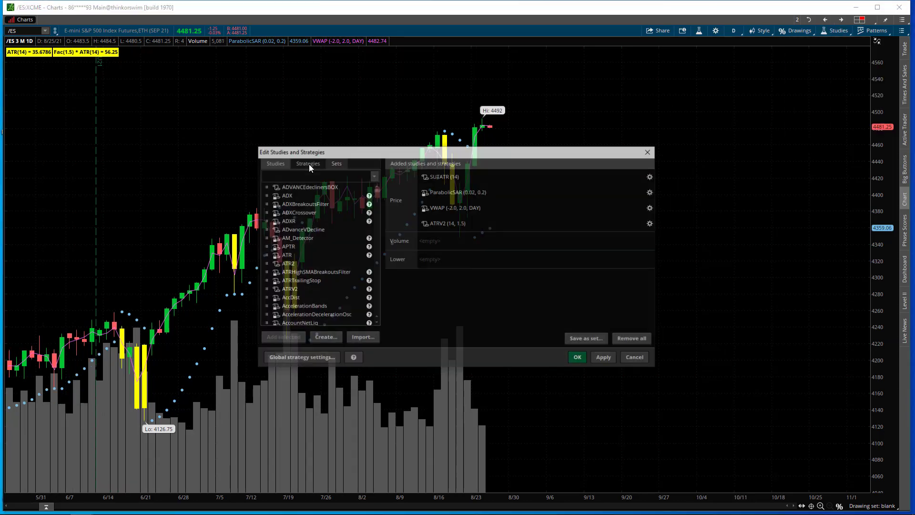
click(329, 176)
text(at)
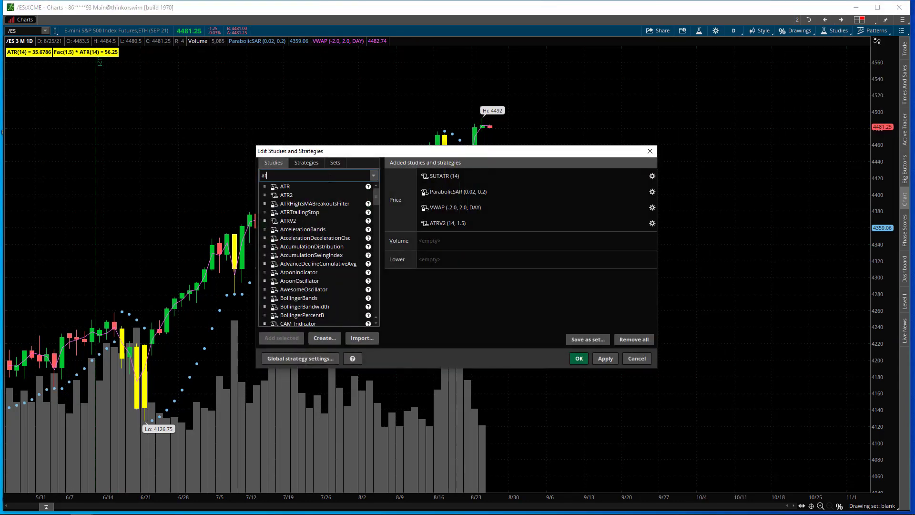
text(r)
click(316, 186)
click(292, 333)
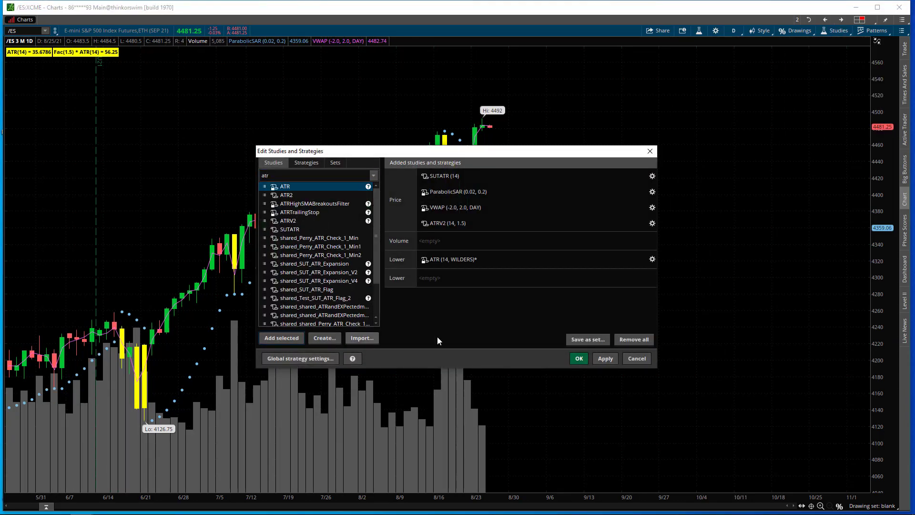
click(601, 360)
click(579, 358)
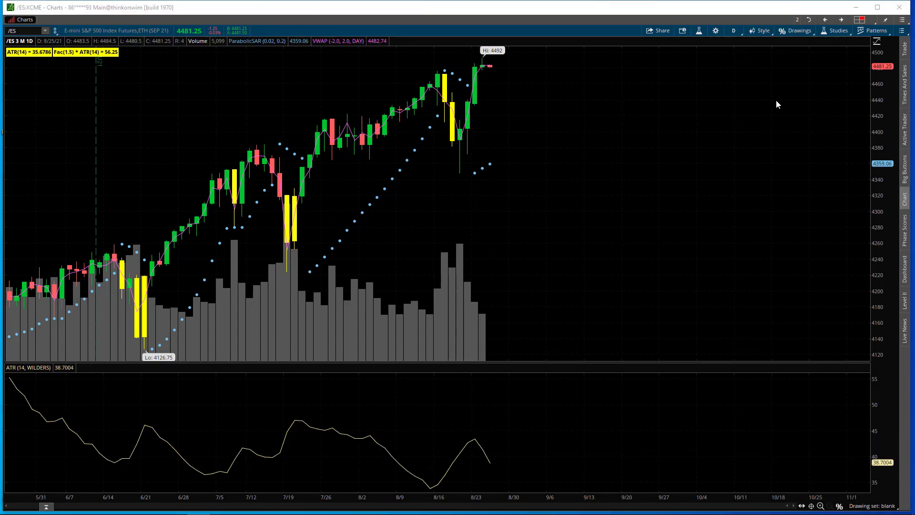
Review the lower ATR study's inputs, plot options and description in its settings, leaving them unchanged.
click(830, 31)
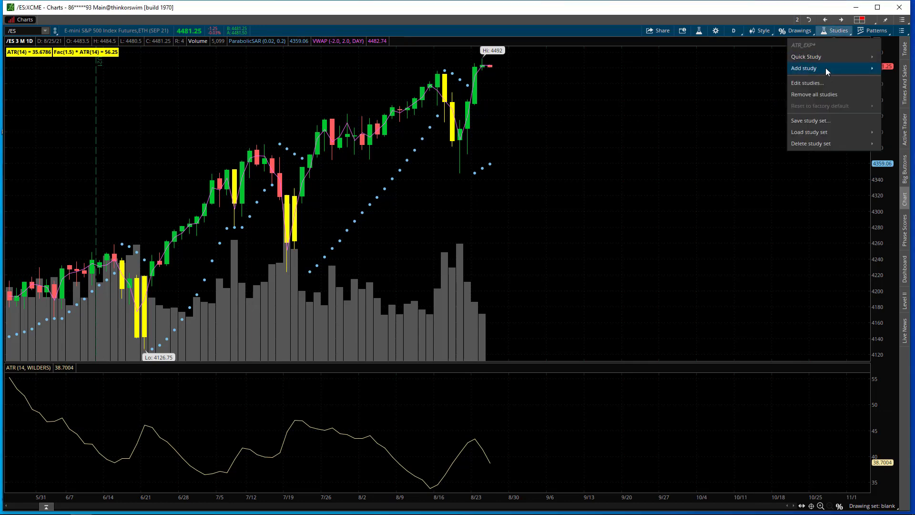
click(794, 79)
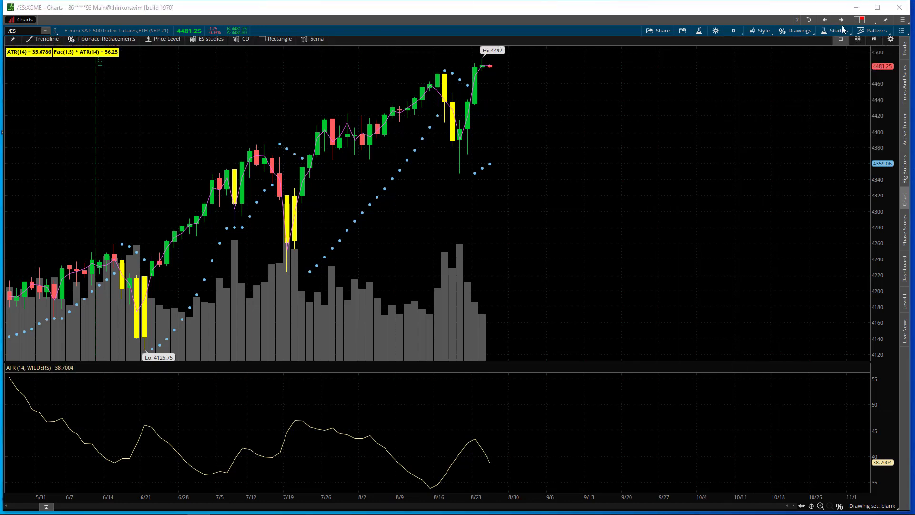
click(841, 31)
click(816, 82)
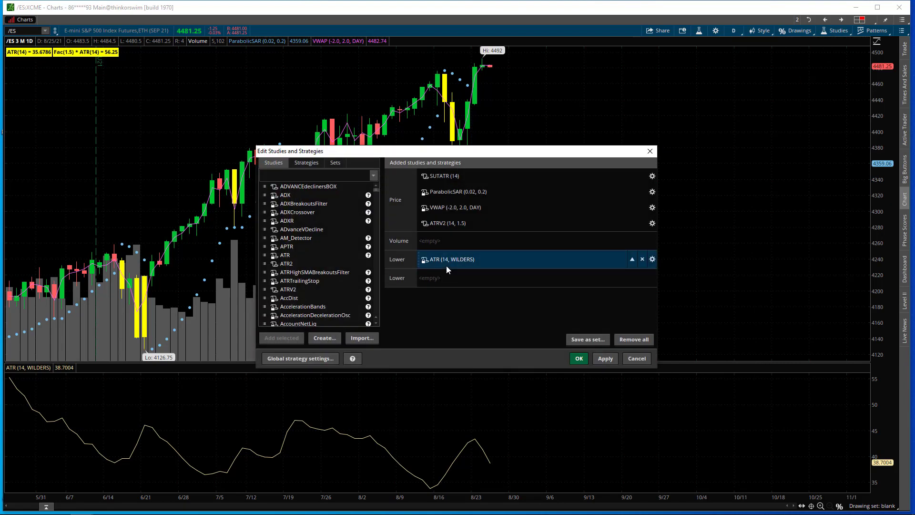
click(651, 260)
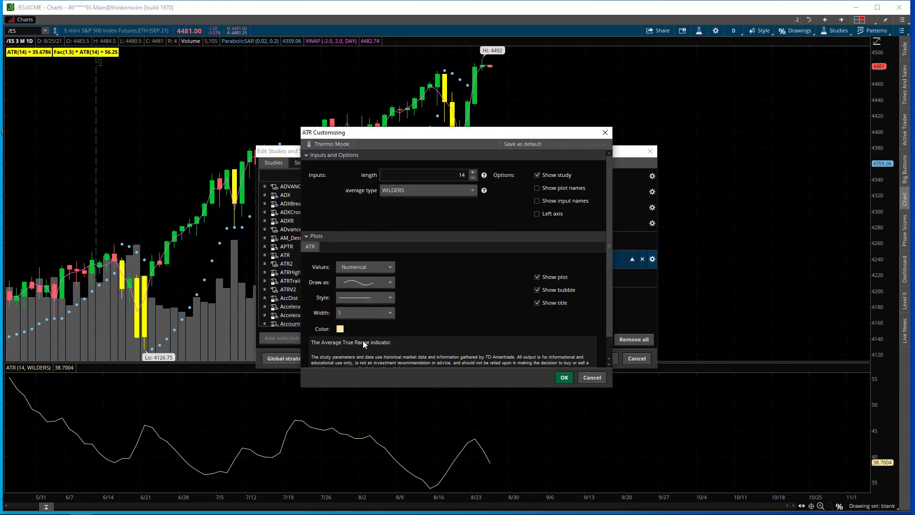
scroll(365, 341, down, 1)
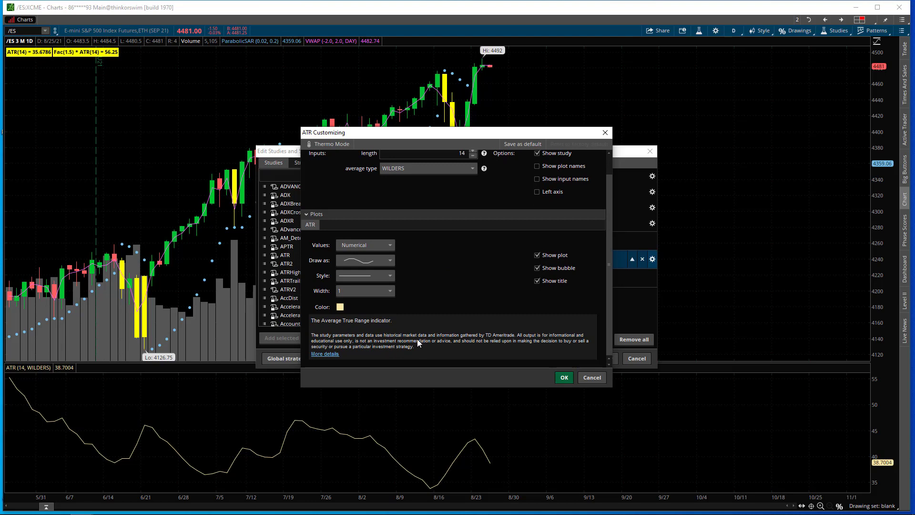
scroll(485, 207, up, 1)
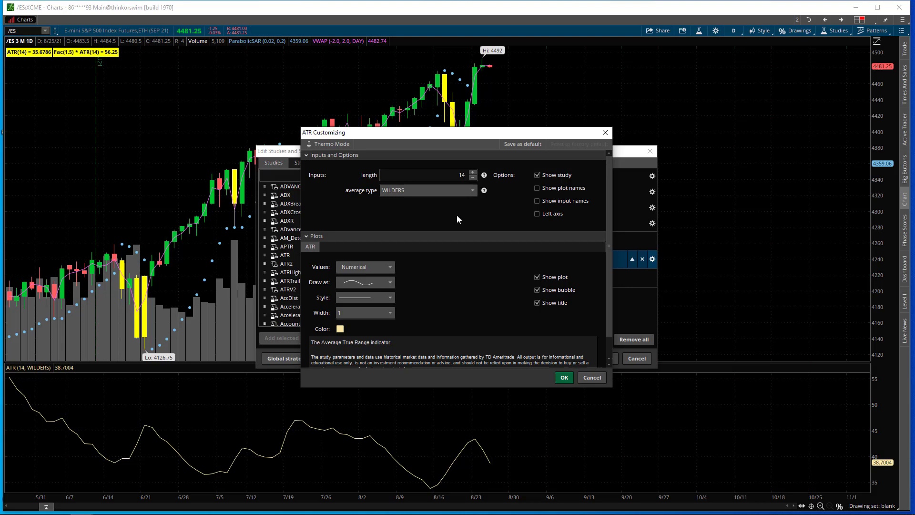
click(593, 377)
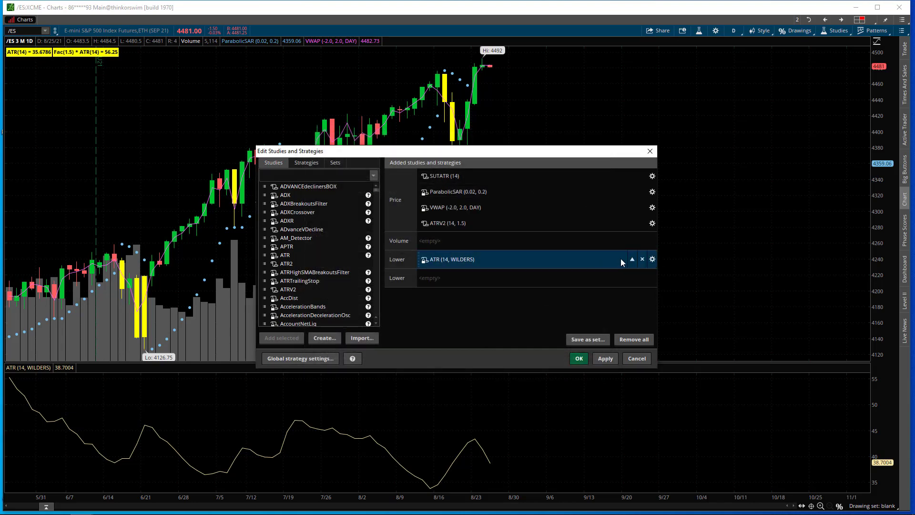
Remove the lower ATR (14, WILDERS) study from the chart and confirm the study changes.
click(641, 260)
click(604, 359)
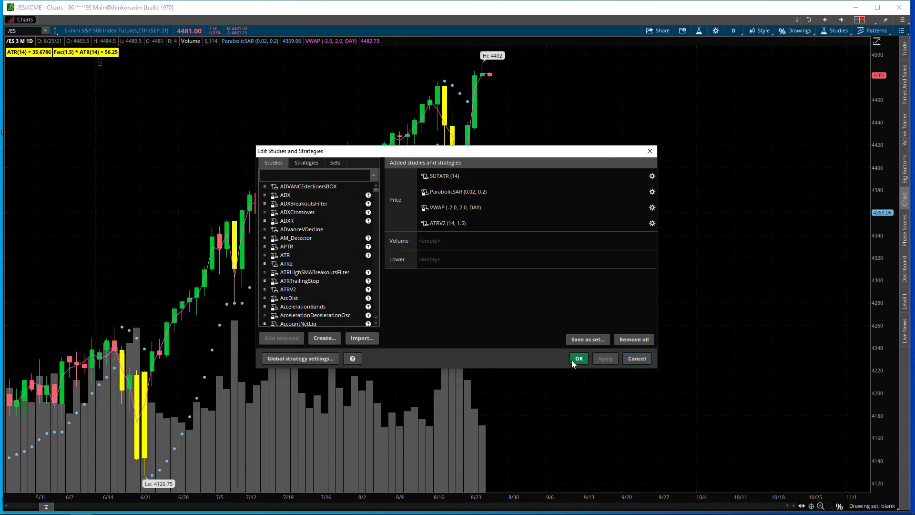
click(577, 358)
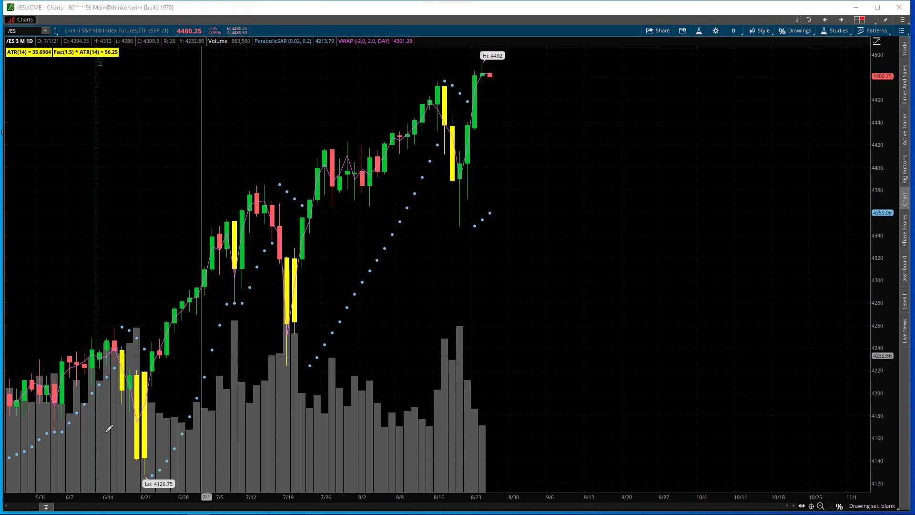
Set the /ES chart's time frame to 1 Y : 1D to view the recent yellow expansion candles.
click(731, 32)
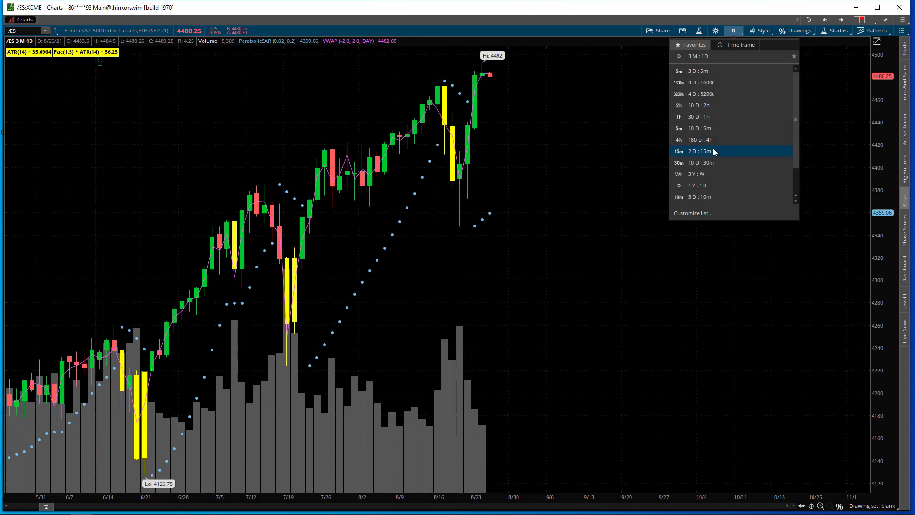
click(829, 173)
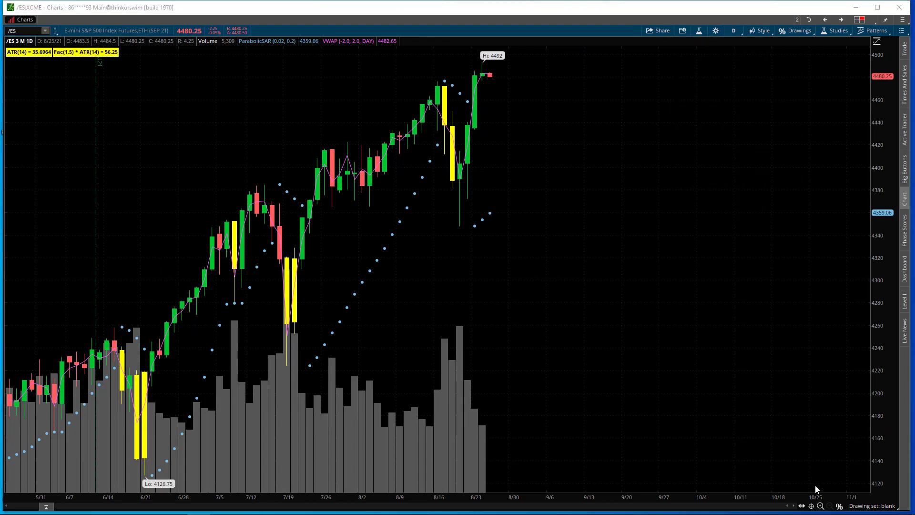
click(734, 31)
click(717, 182)
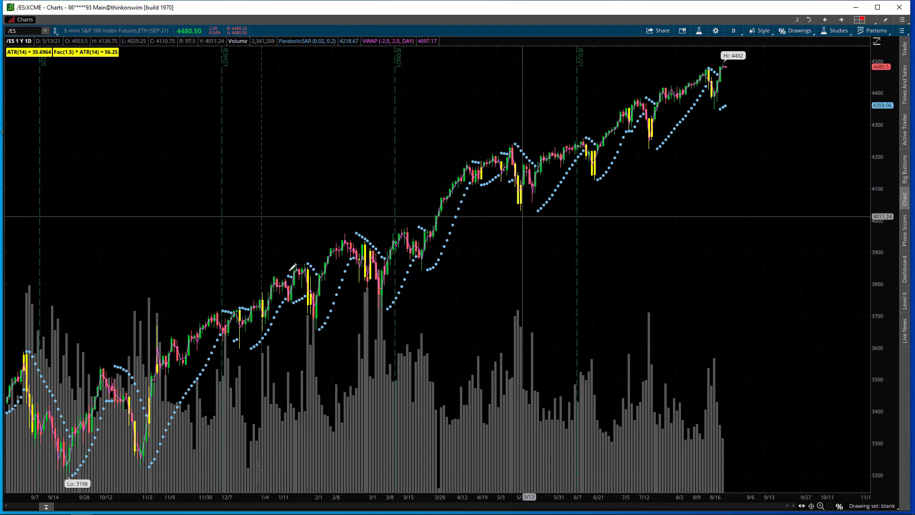
scroll(381, 233, up, 3)
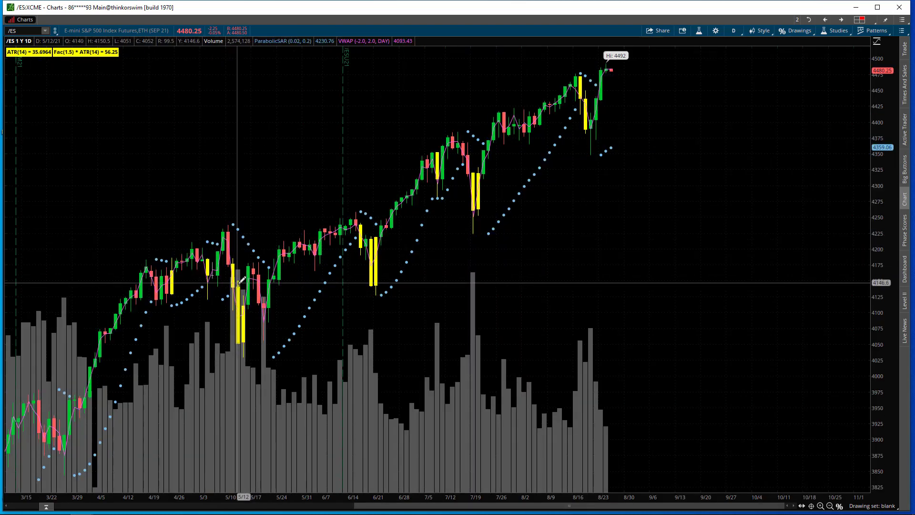
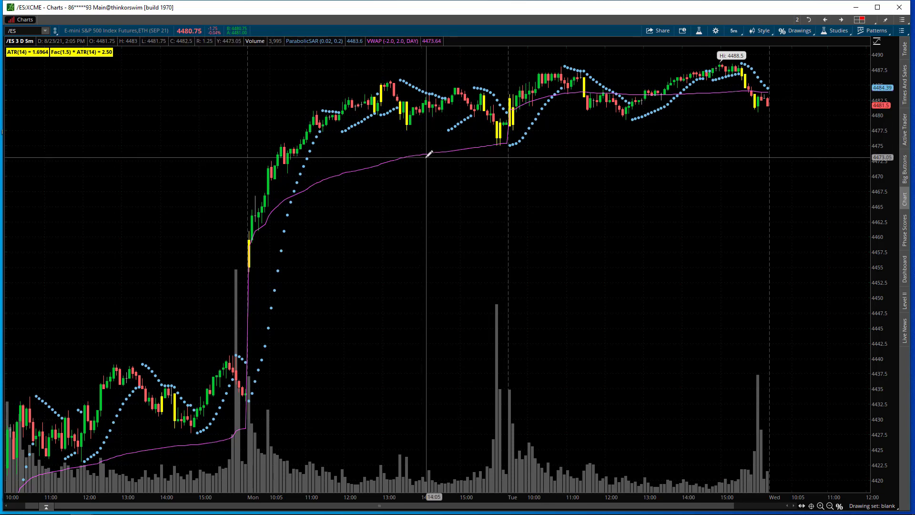
Draw a Fibonacci retracement over the drop around the yellow 11:25 candle, from about 4487 down to about 4481.
drag(416, 149, 419, 97)
drag(494, 88, 710, 103)
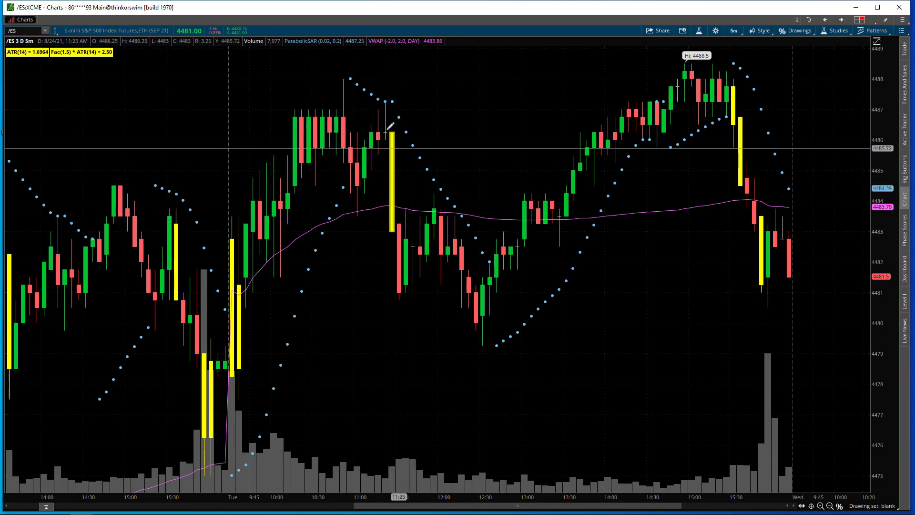
drag(378, 109, 400, 299)
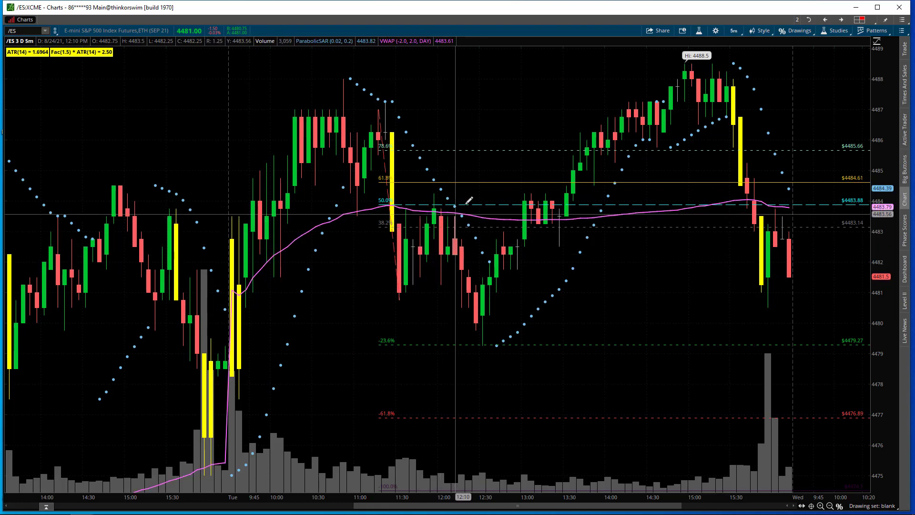
Delete the Fibonacci retracement from the 5-minute /ES chart and set the time frame to 1 Y : 1D.
right_click(524, 202)
click(524, 241)
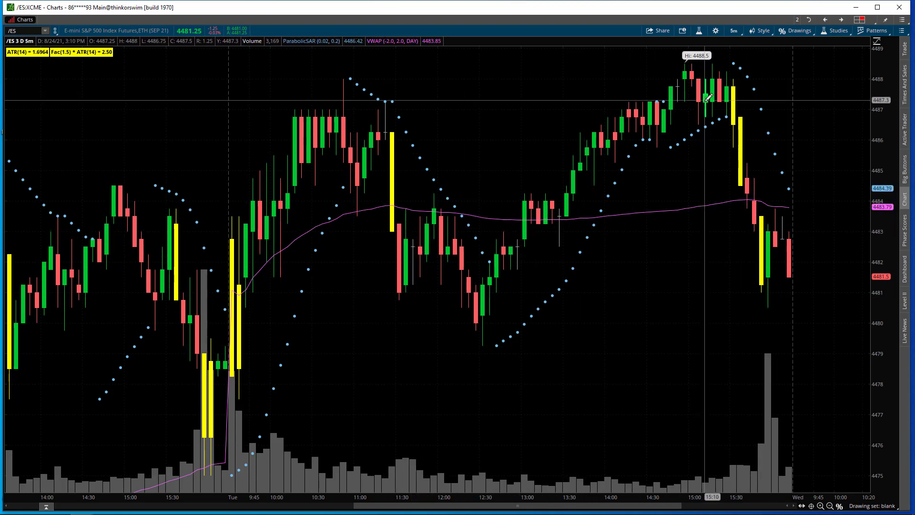
click(734, 30)
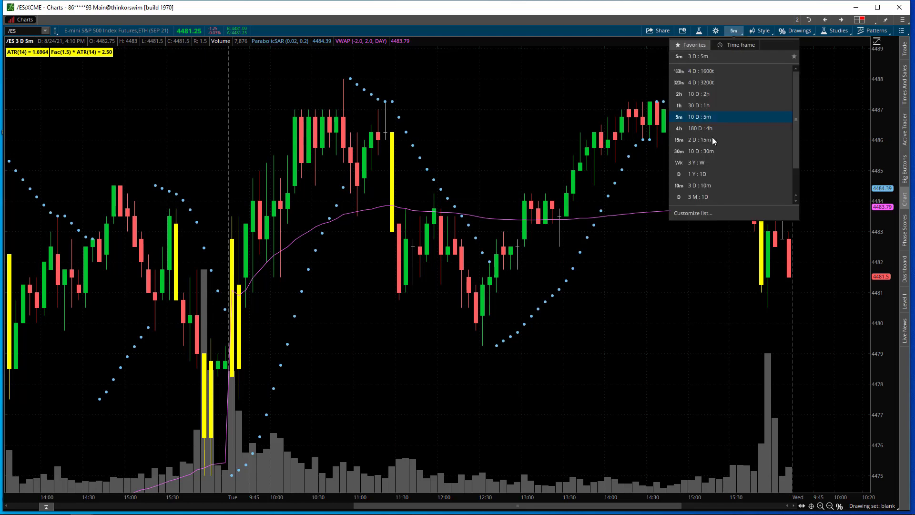
click(710, 174)
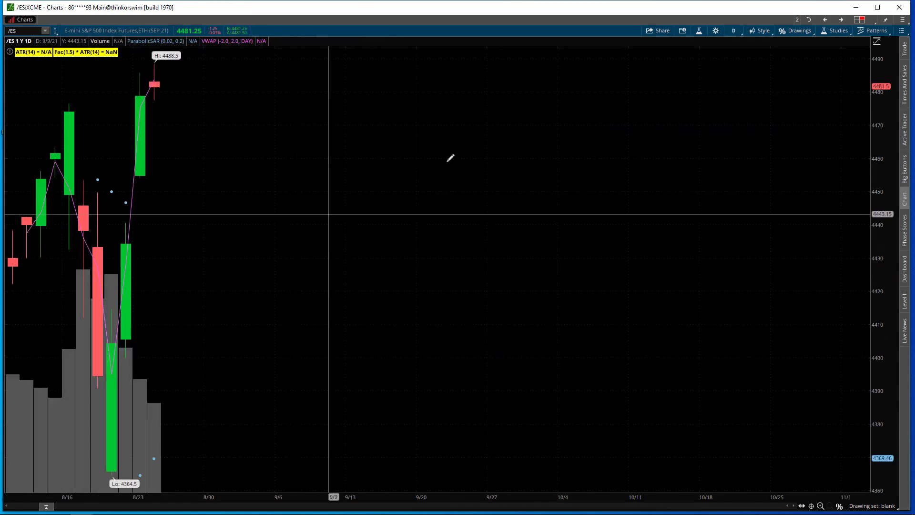
Show the extended-hours trading session on the daily /ES chart and examine the yellow expansion candles since late March.
click(761, 30)
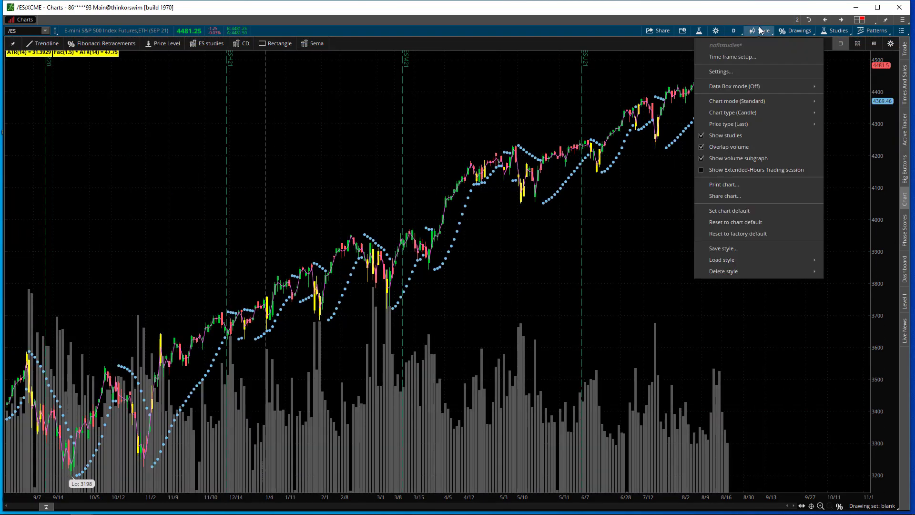
click(726, 171)
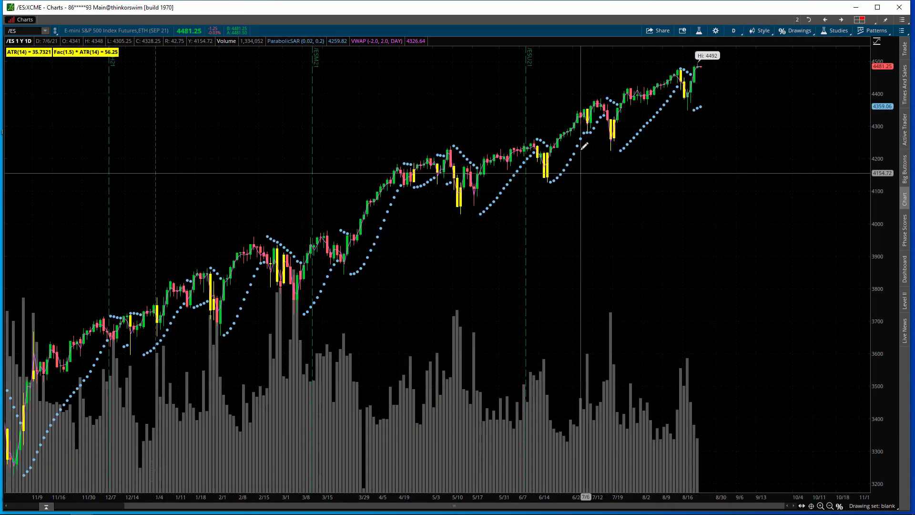
click(733, 30)
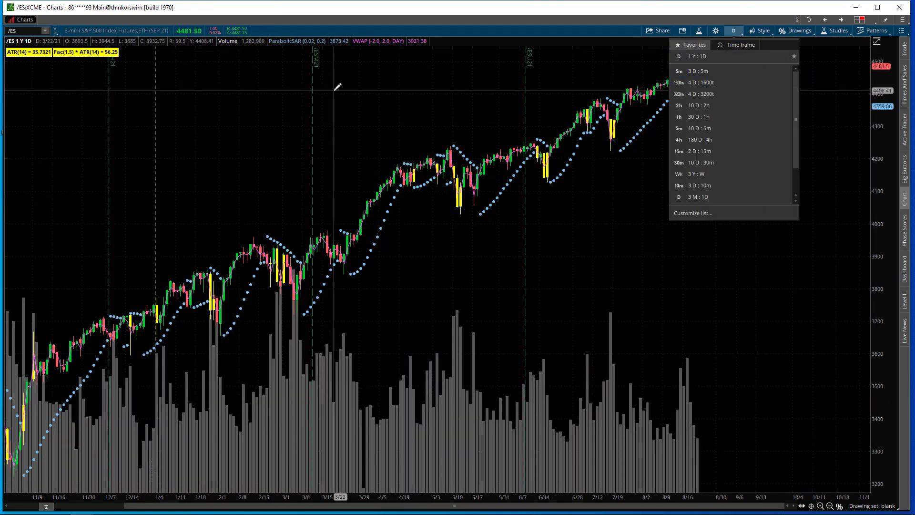
drag(336, 85, 854, 81)
Set the /ES chart's time frame to 3 D : 5m and hide the extended-hours trading session.
click(735, 32)
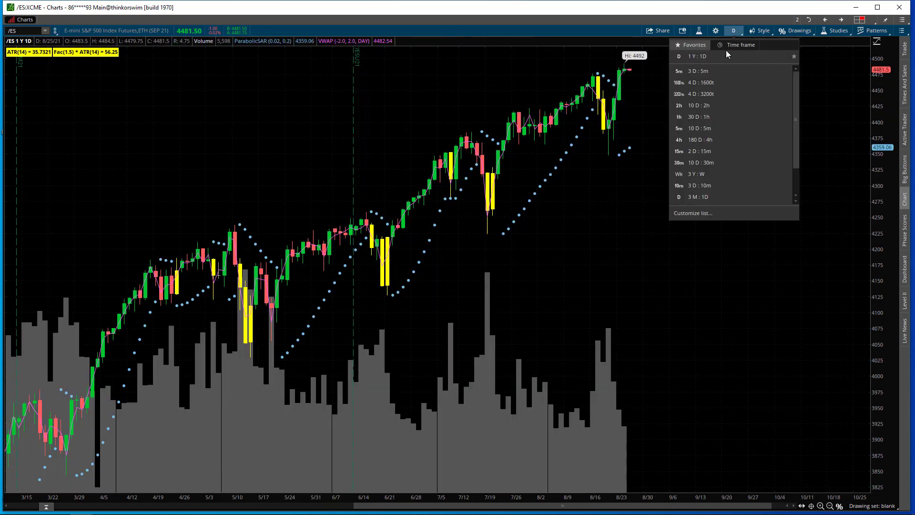
click(721, 72)
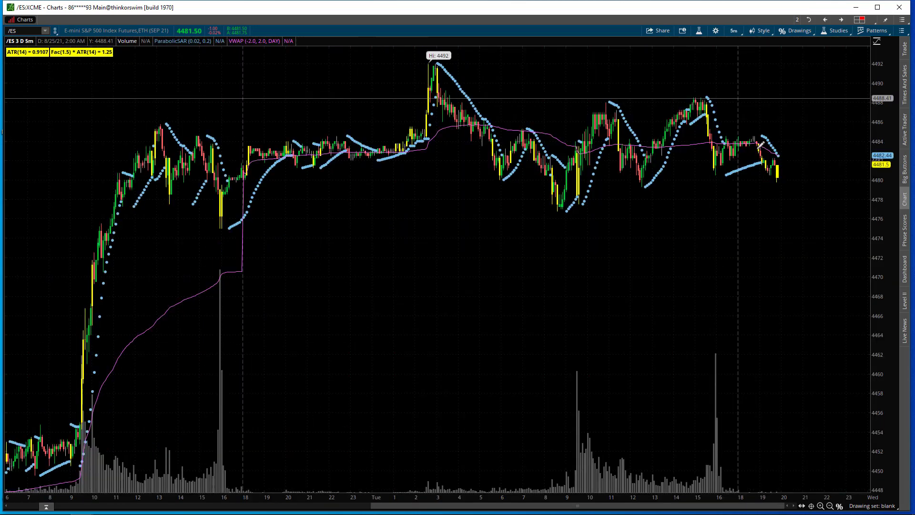
click(762, 33)
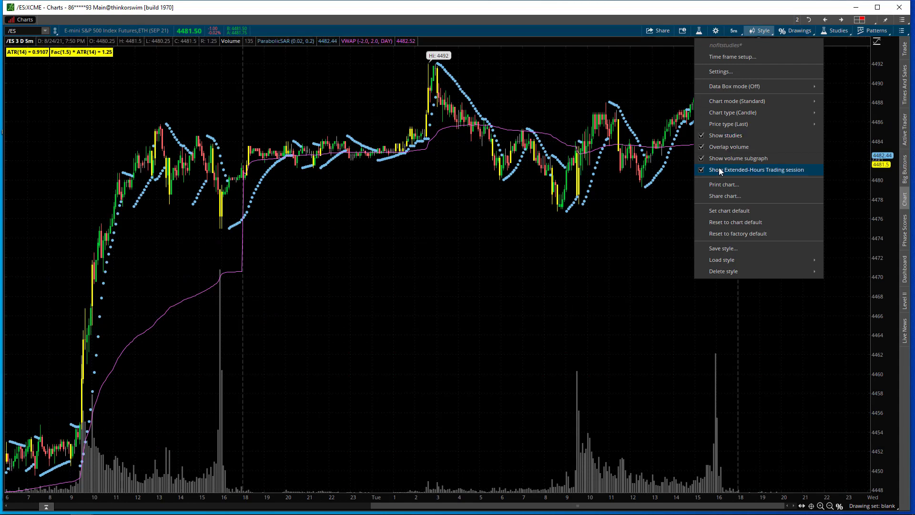
click(744, 171)
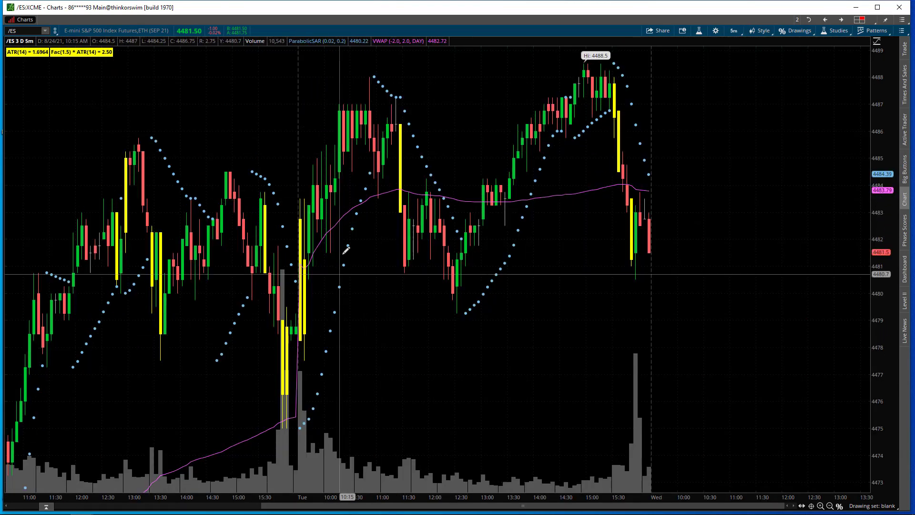
Draw a vertical time line on the 5-minute /ES chart at about 14:45 on 8/20/21, shortly after the yellow expansion candle.
scroll(354, 233, up, 1)
scroll(352, 236, down, 2)
scroll(200, 241, up, 2)
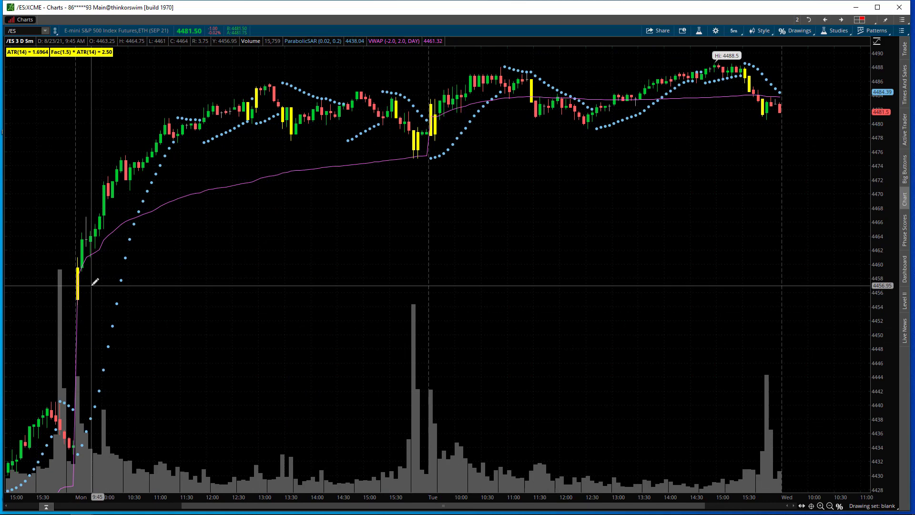
scroll(429, 200, up, 2)
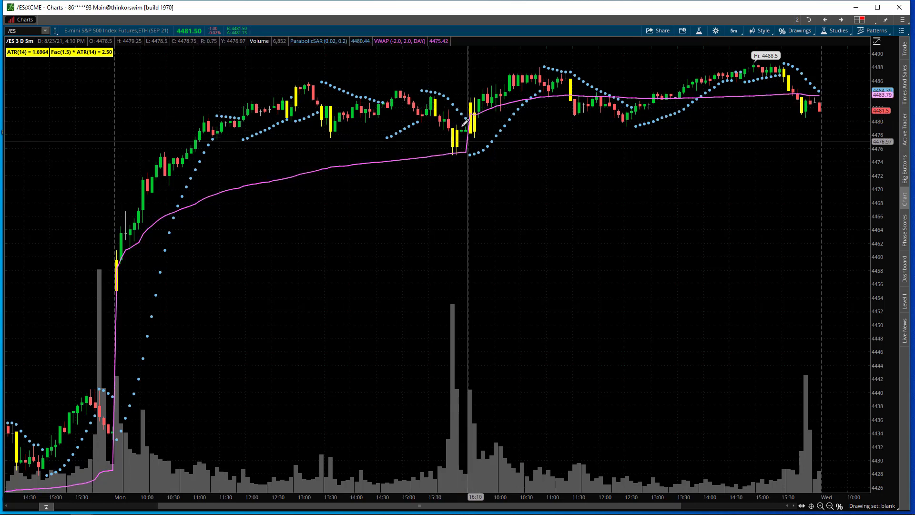
scroll(164, 374, up, 5)
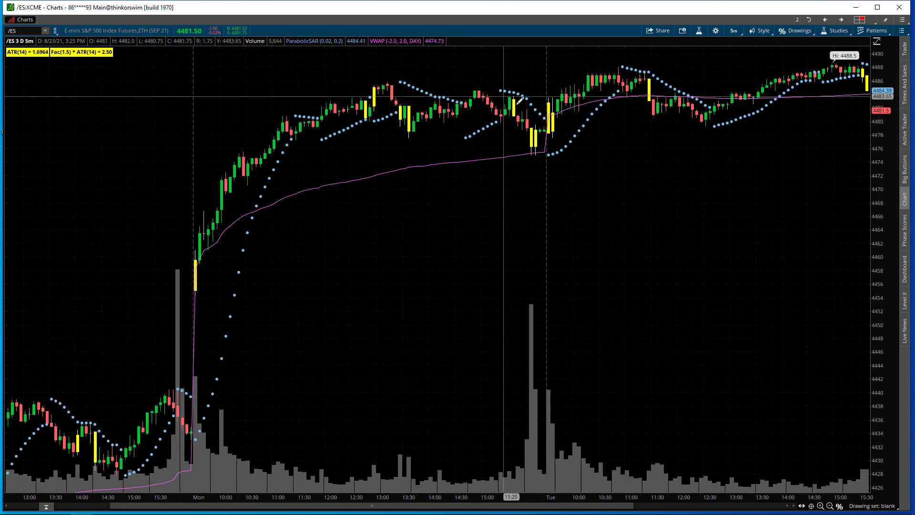
scroll(366, 252, up, 10)
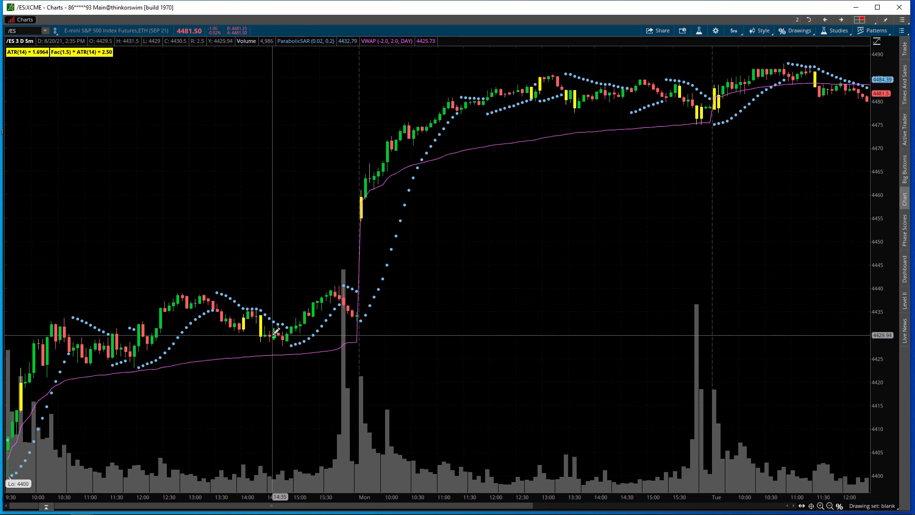
middle_click(305, 223)
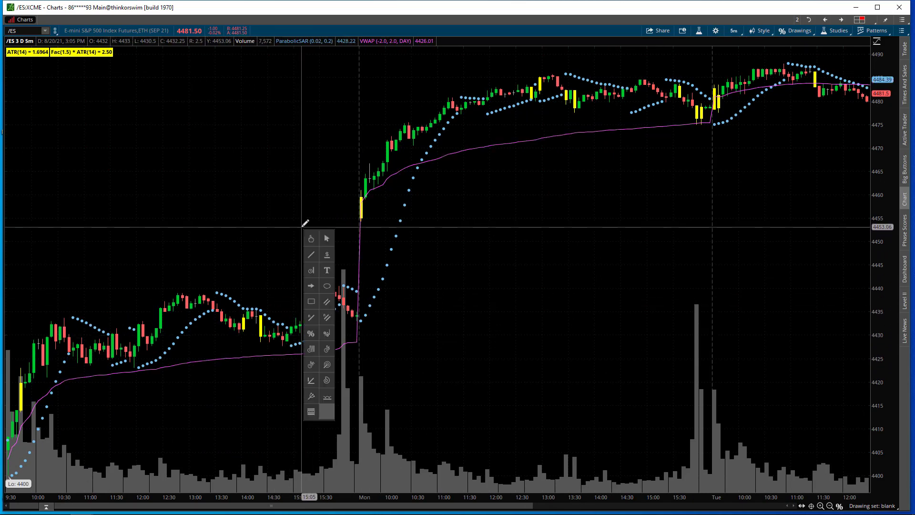
click(316, 272)
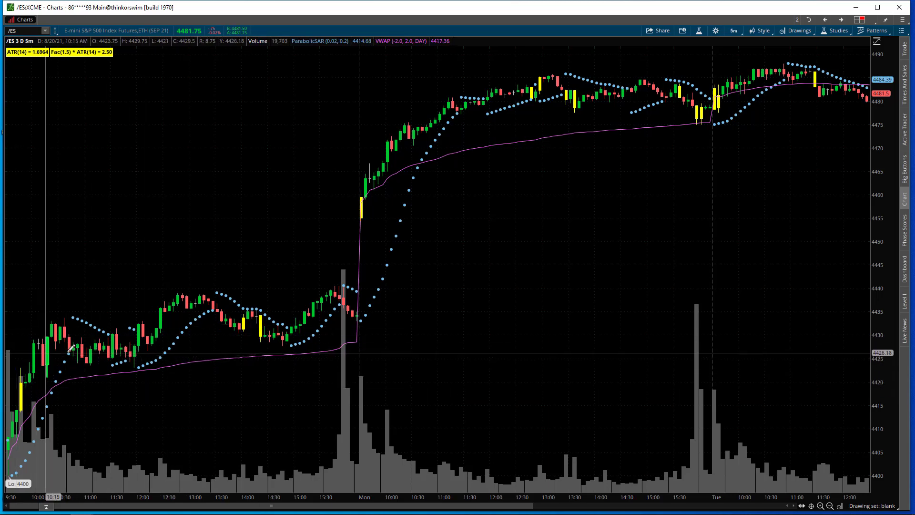
scroll(449, 276, up, 2)
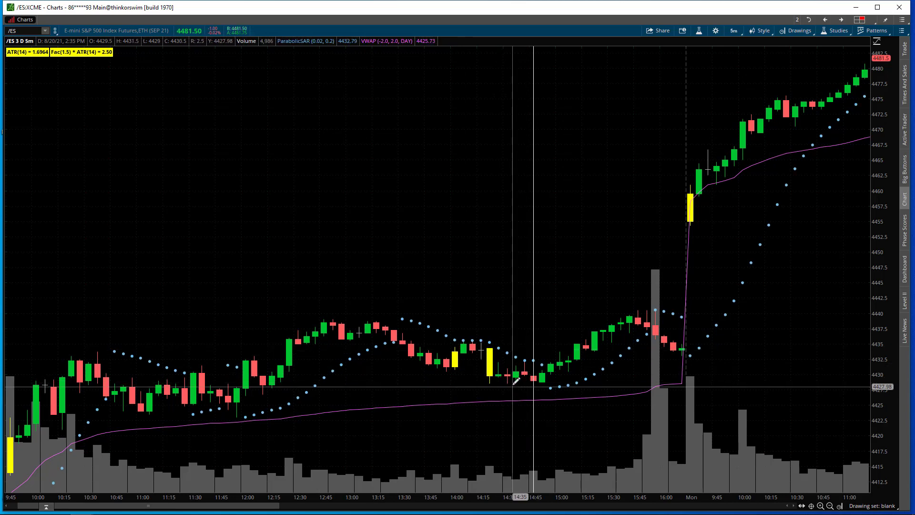
scroll(676, 285, down, 5)
scroll(672, 288, down, 7)
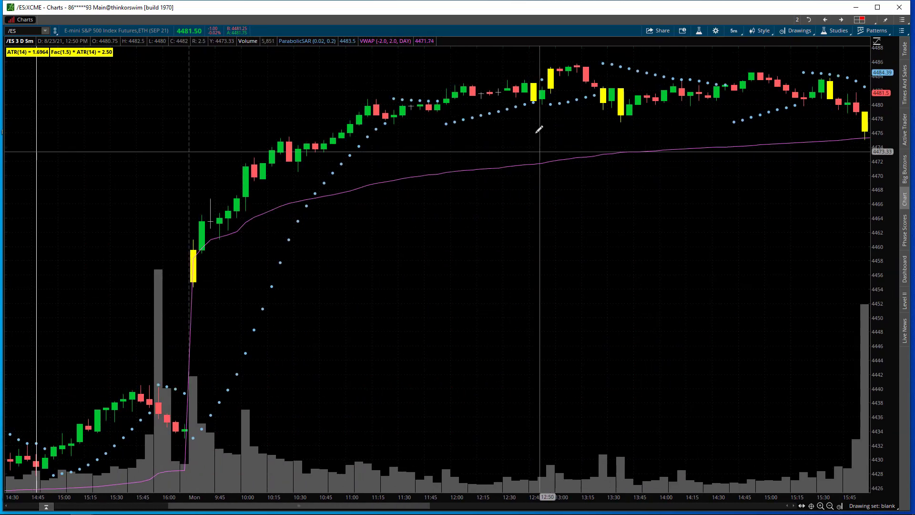